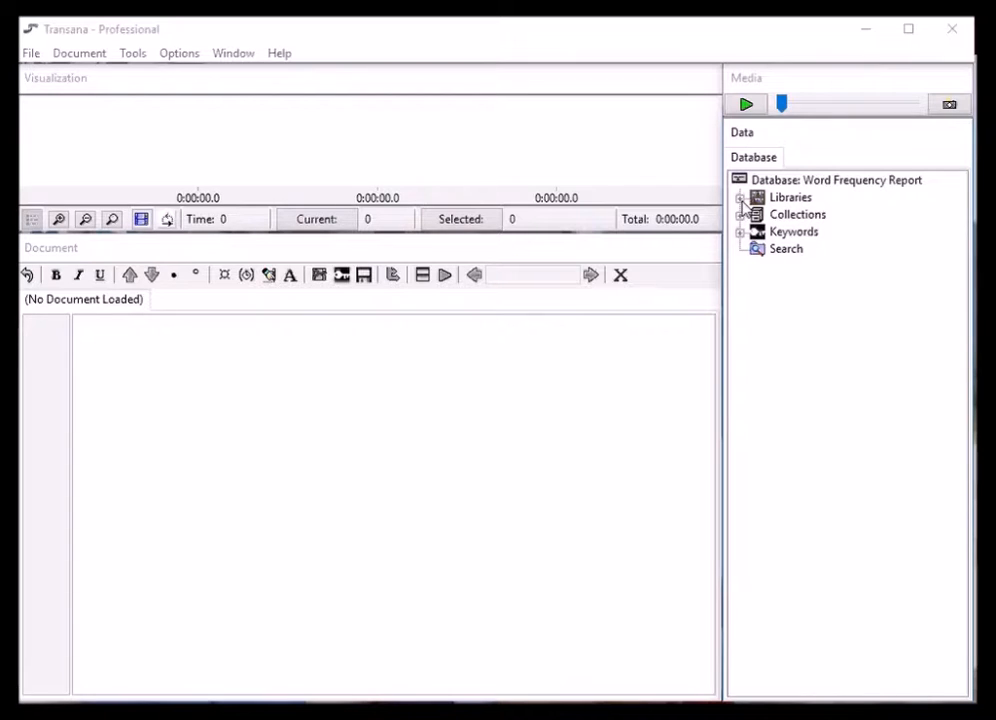
Open the Word Frequency Report for the 2012 Election - President library
{"action": "left_click", "coordinate": [740, 198]}
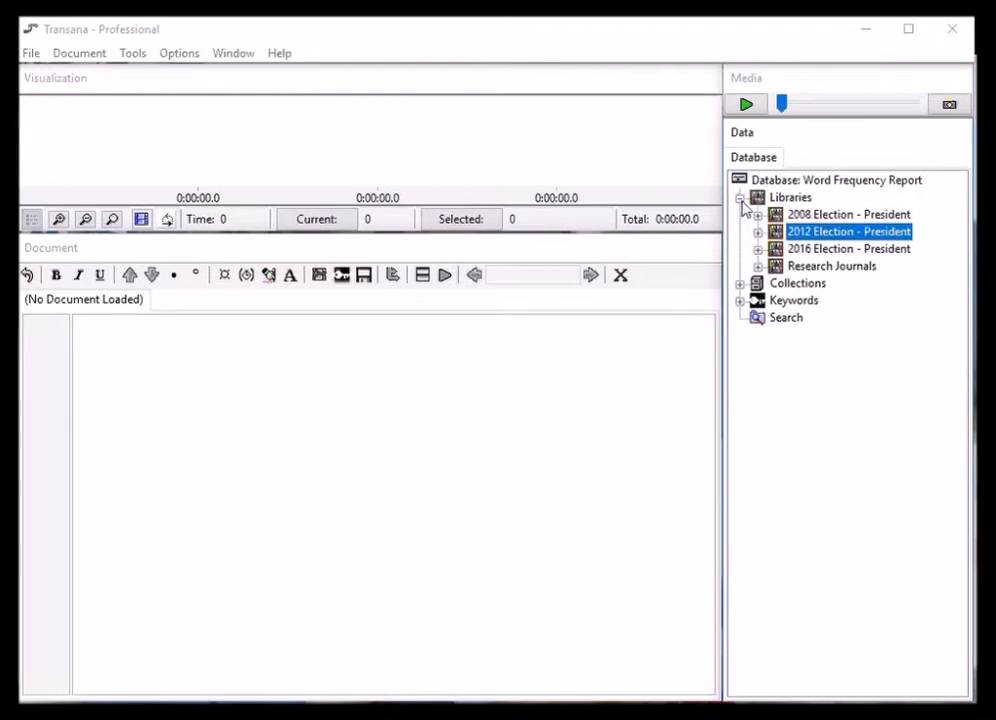
{"action": "right_click", "coordinate": [820, 233]}
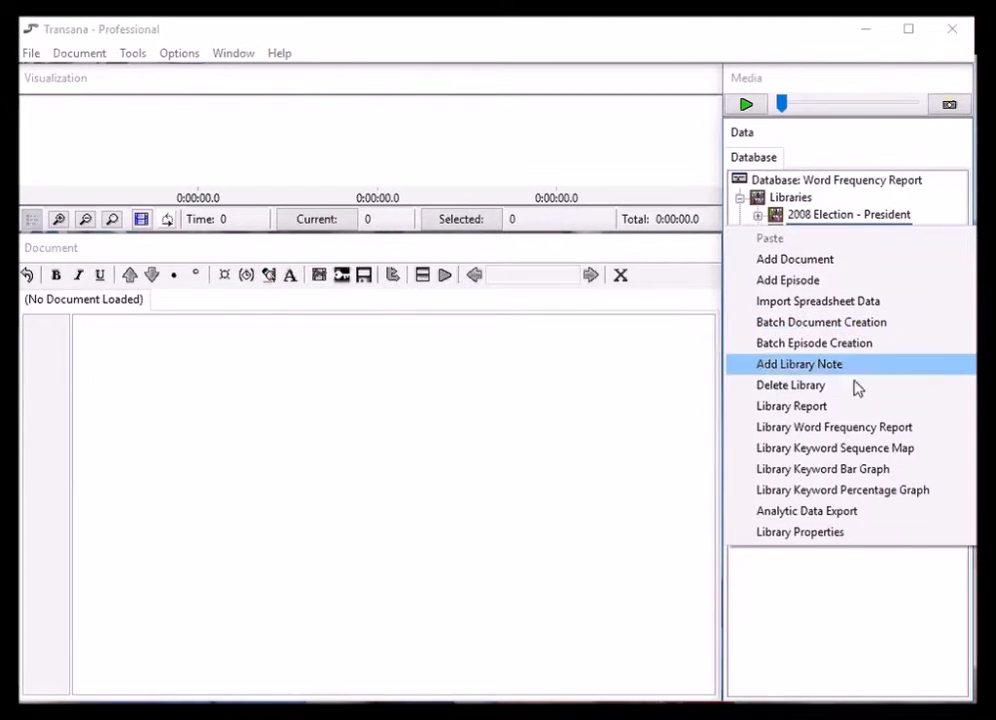
{"action": "left_click", "coordinate": [849, 430]}
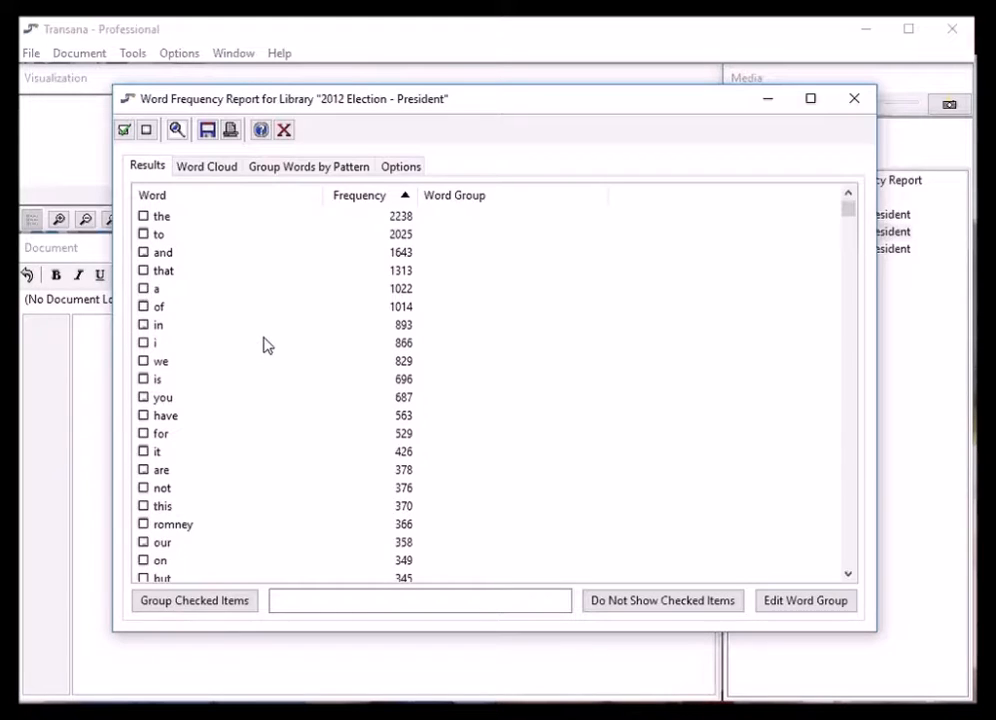
Exclude the words "the", "and", "that" and "a" from the word frequency results
{"action": "left_click", "coordinate": [143, 288]}
{"action": "left_click", "coordinate": [143, 252]}
{"action": "left_click", "coordinate": [143, 216]}
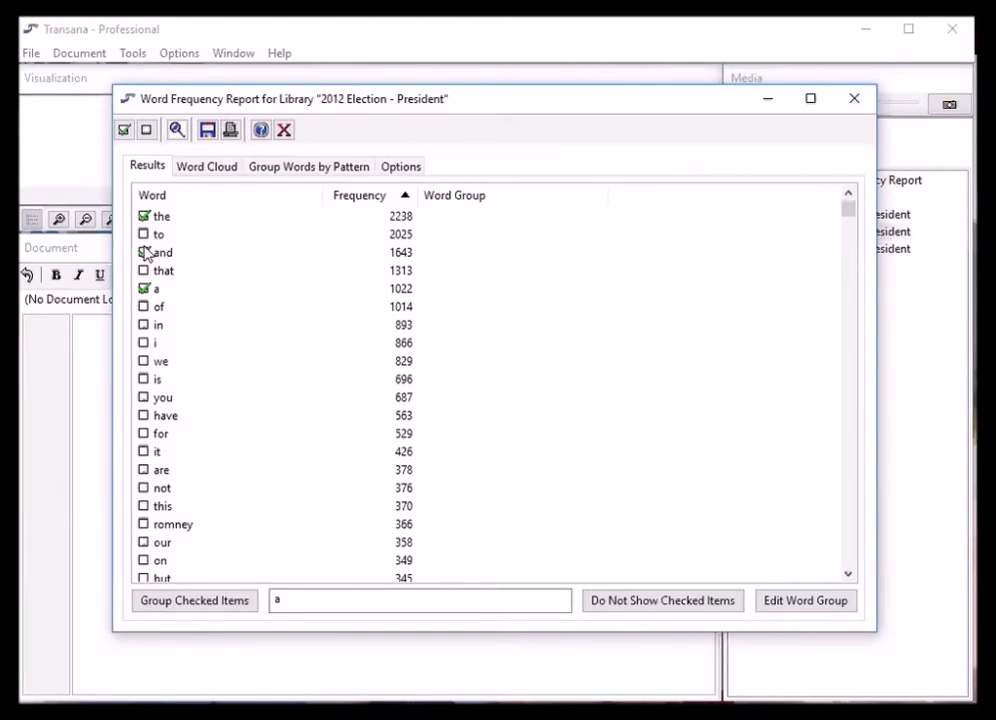
{"action": "left_click", "coordinate": [143, 271]}
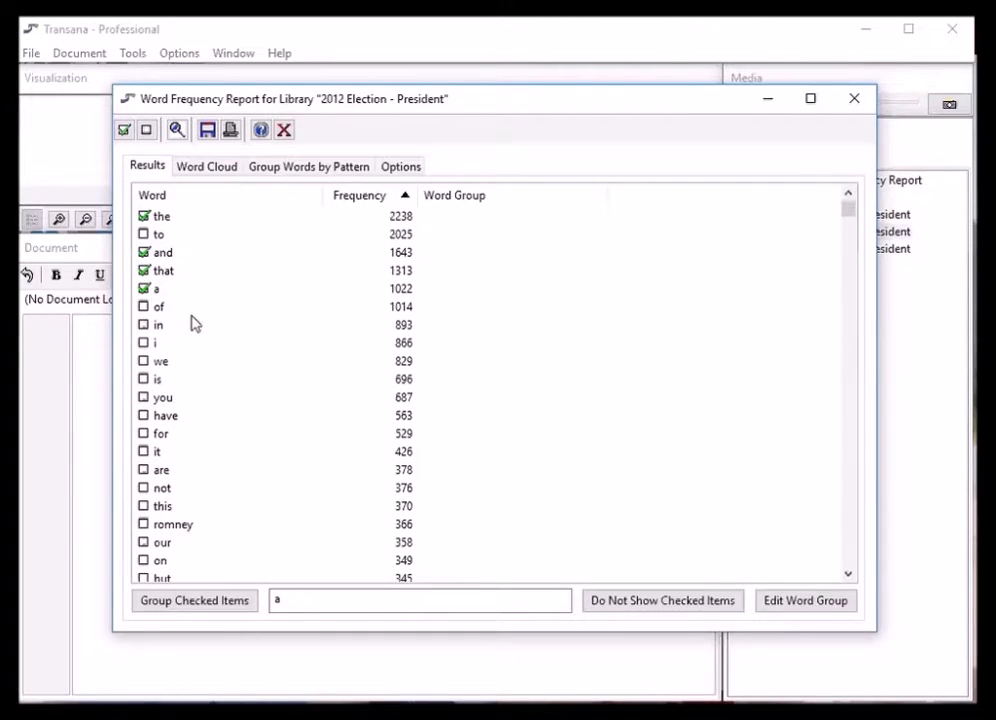
{"action": "left_click", "coordinate": [667, 610]}
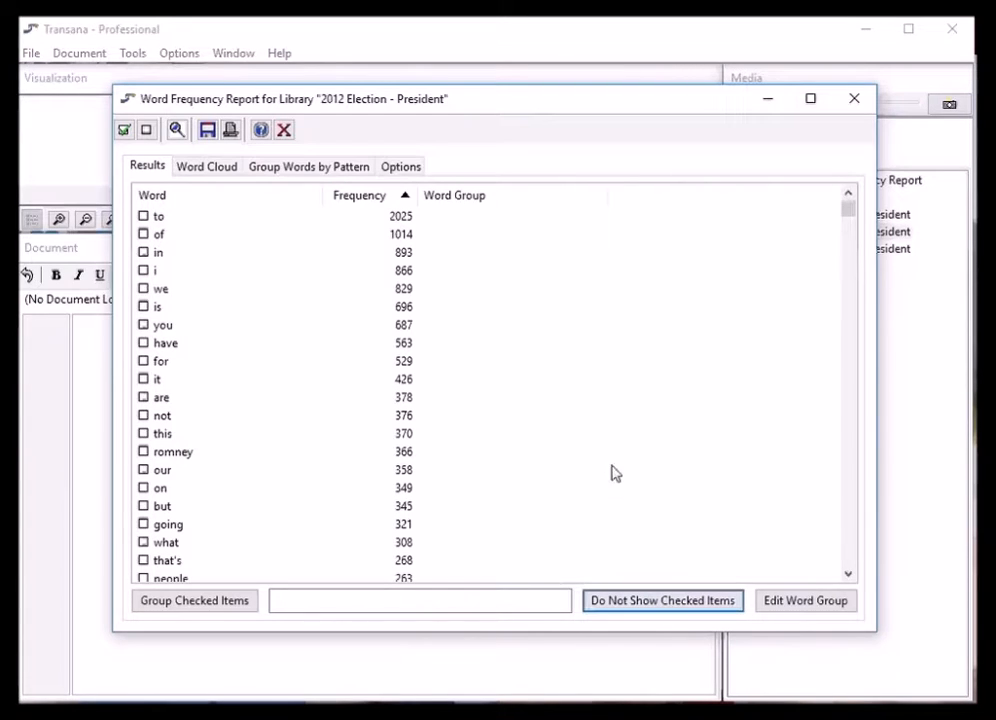
Group words by pattern using the word ending "s"
{"action": "left_click", "coordinate": [327, 172]}
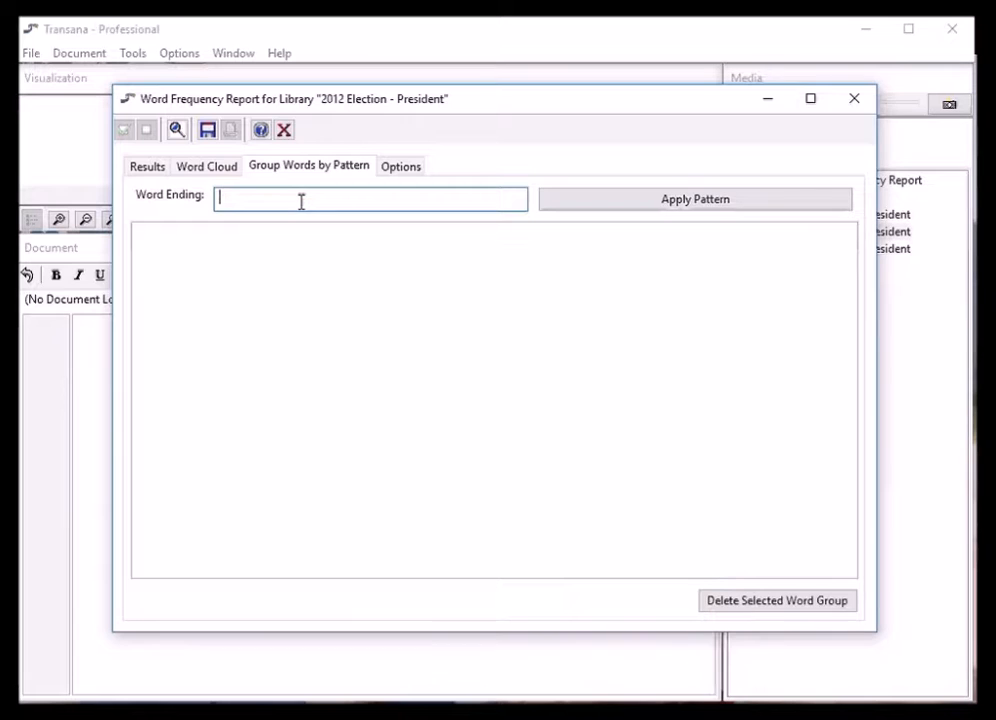
{"action": "type", "text": "s"}
{"action": "left_click", "coordinate": [602, 207]}
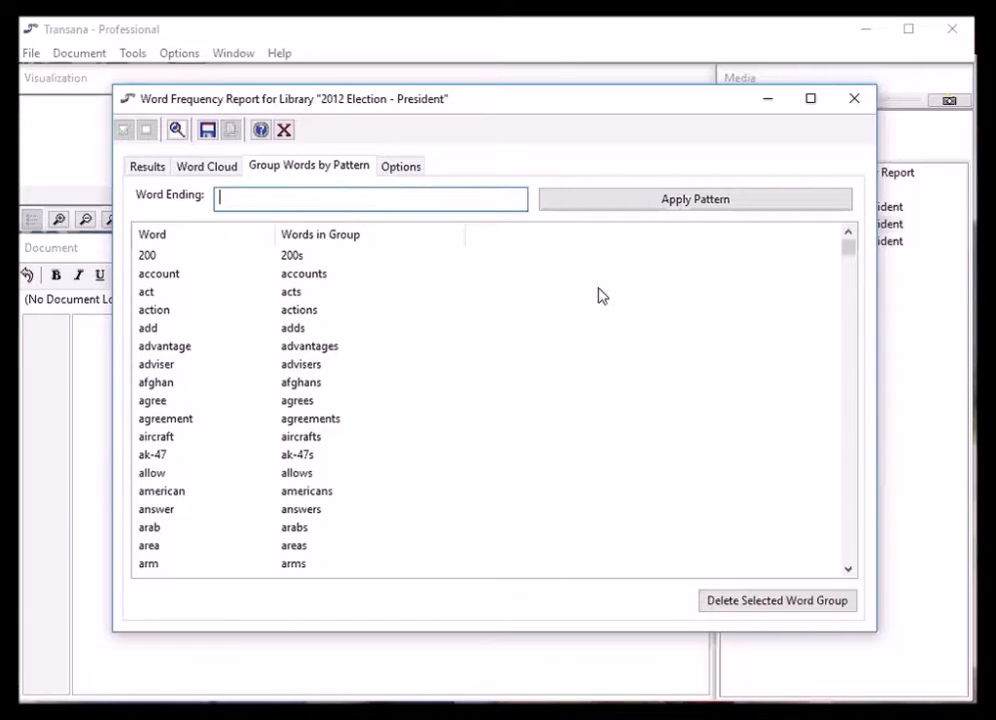
Delete the incorrect pattern word groups "hi" (his) and "i" (is)
{"action": "scroll", "coordinate": [216, 518], "scroll_direction": "down", "scroll_amount": 5}
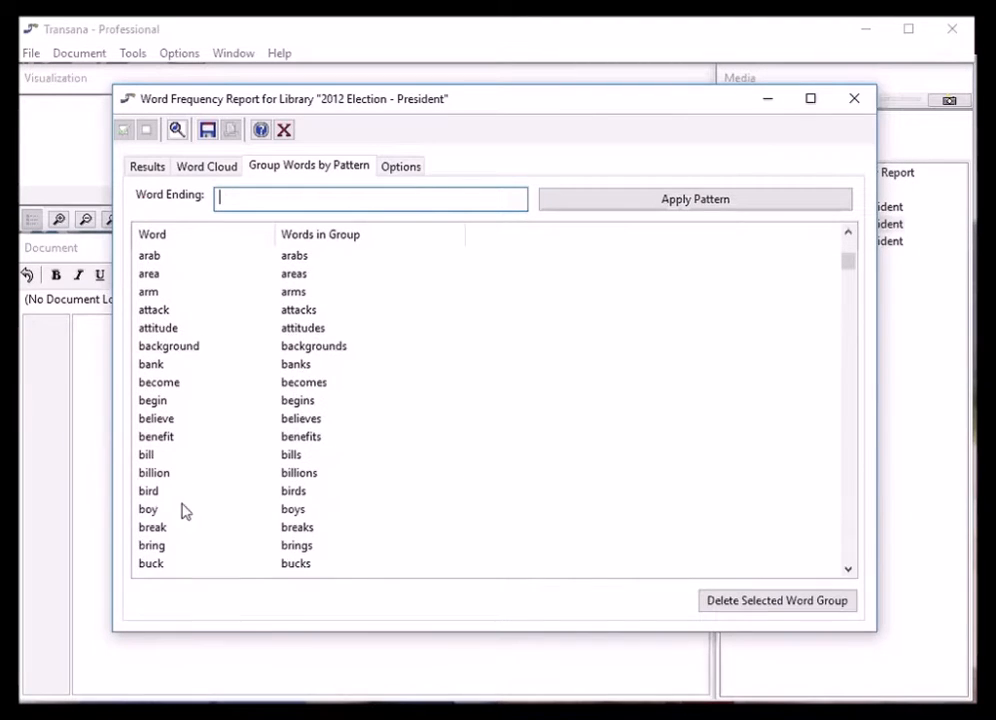
{"action": "scroll", "coordinate": [183, 511], "scroll_direction": "down", "scroll_amount": 20}
{"action": "scroll", "coordinate": [183, 511], "scroll_direction": "down", "scroll_amount": 12}
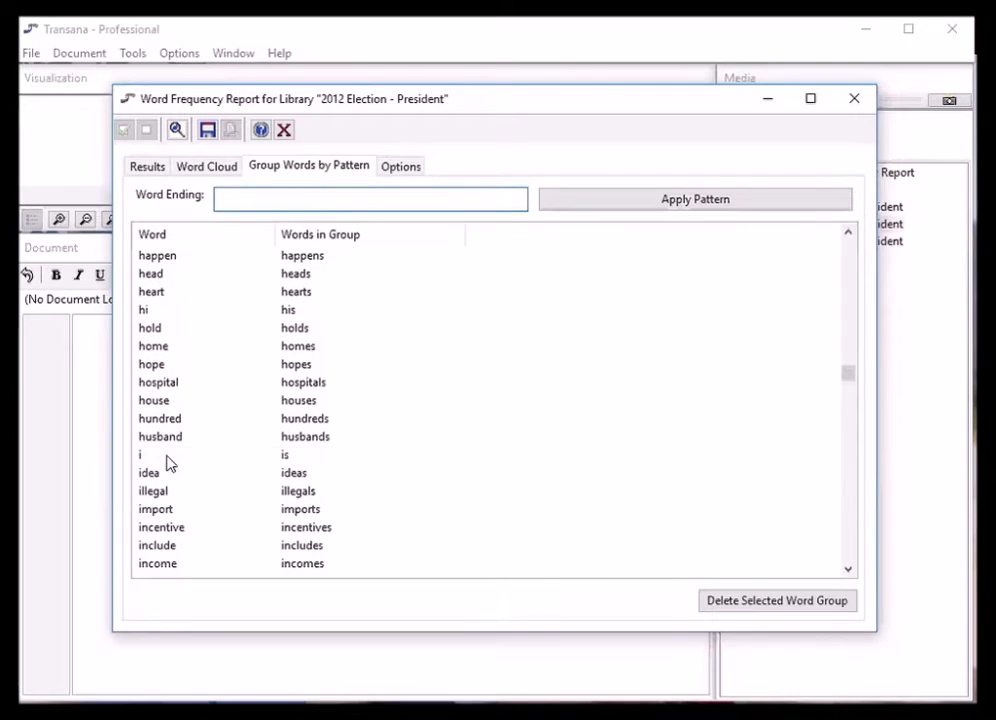
{"action": "left_click", "coordinate": [170, 456]}
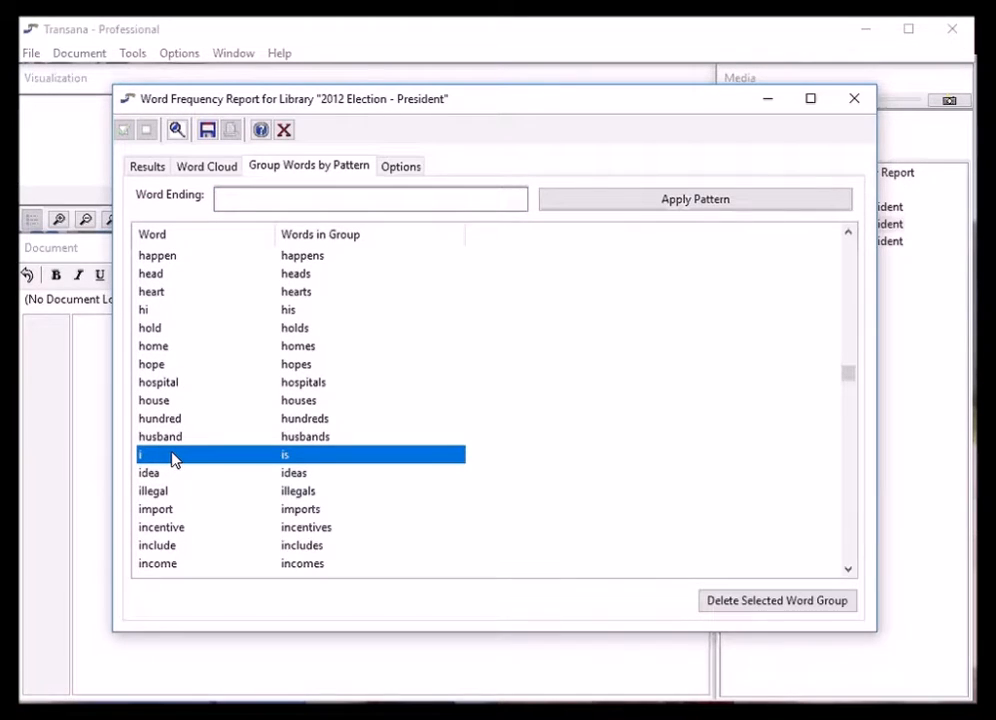
{"action": "left_click", "coordinate": [166, 312], "text": "ctrl"}
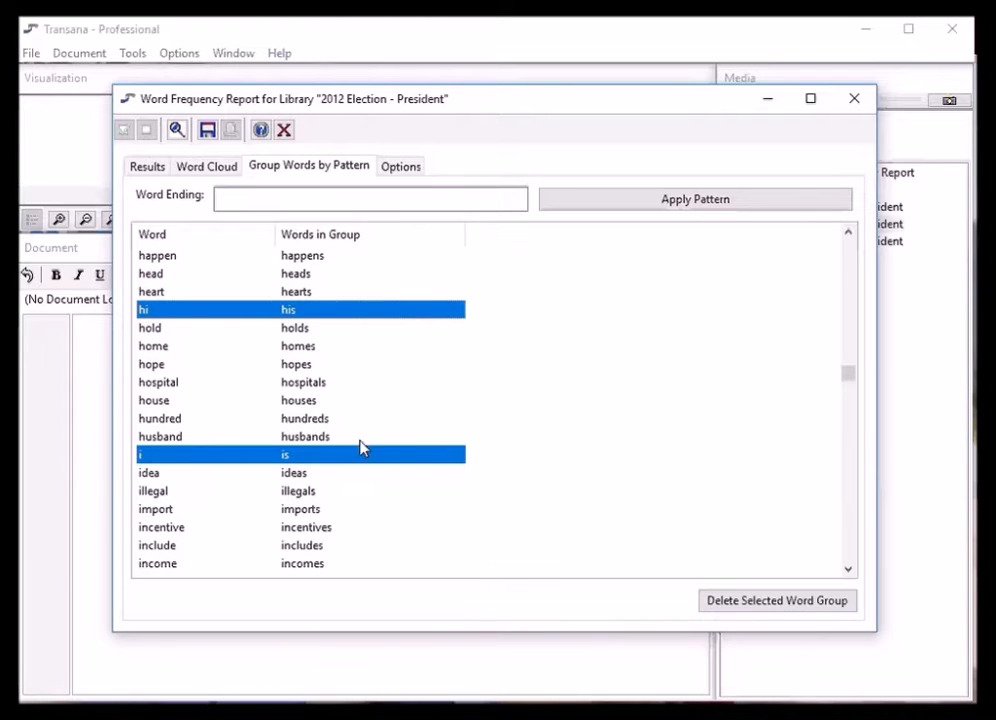
{"action": "left_click", "coordinate": [775, 603]}
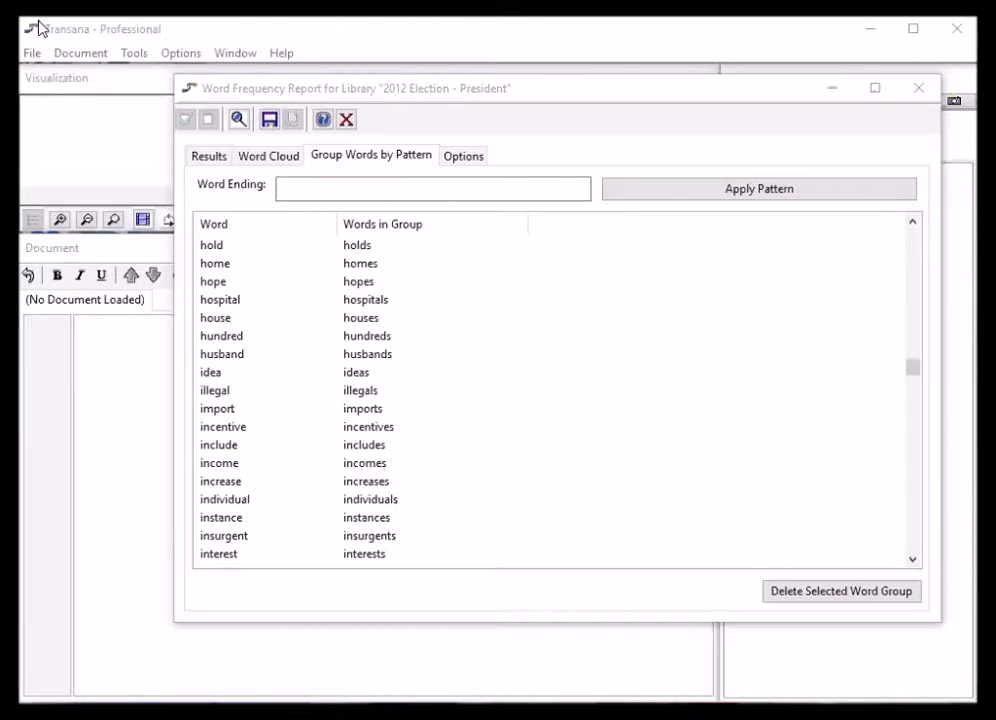
Sort the results alphabetically by word and group add, added, adding, addition and additional under "add"
{"action": "left_click", "coordinate": [218, 158]}
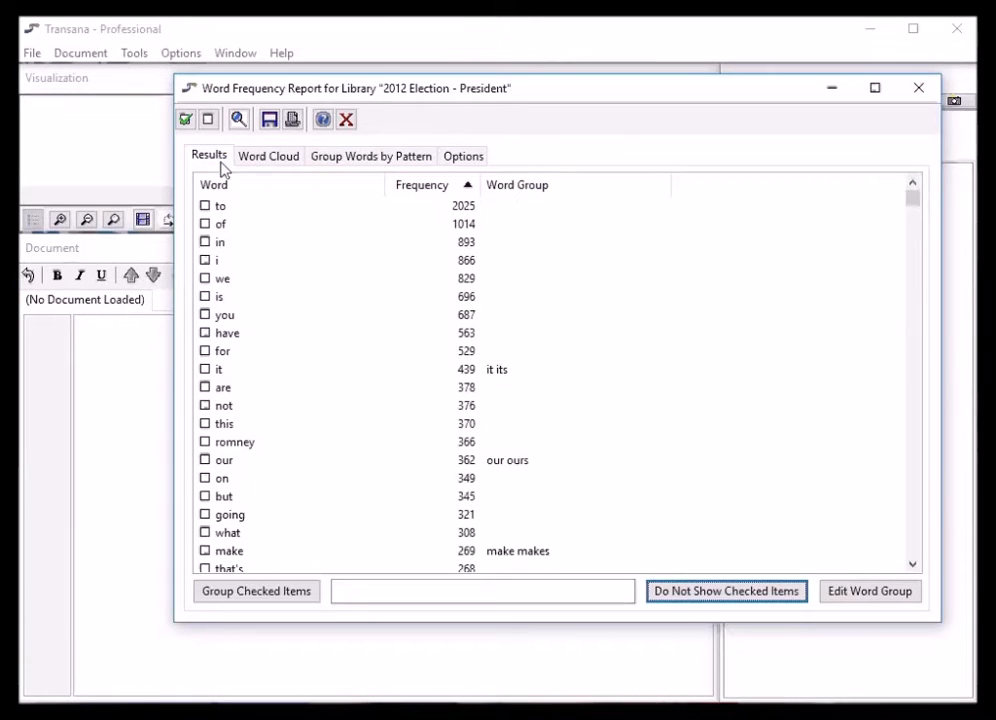
{"action": "left_click", "coordinate": [220, 187]}
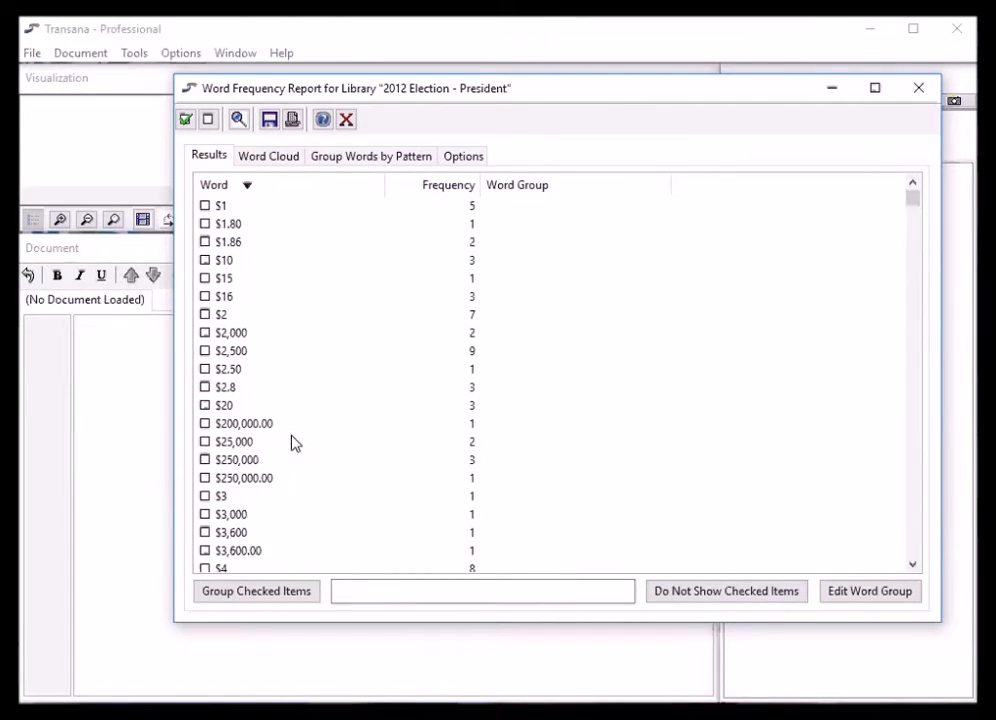
{"action": "scroll", "coordinate": [295, 443], "scroll_direction": "down", "scroll_amount": 6}
{"action": "scroll", "coordinate": [295, 443], "scroll_direction": "down", "scroll_amount": 6}
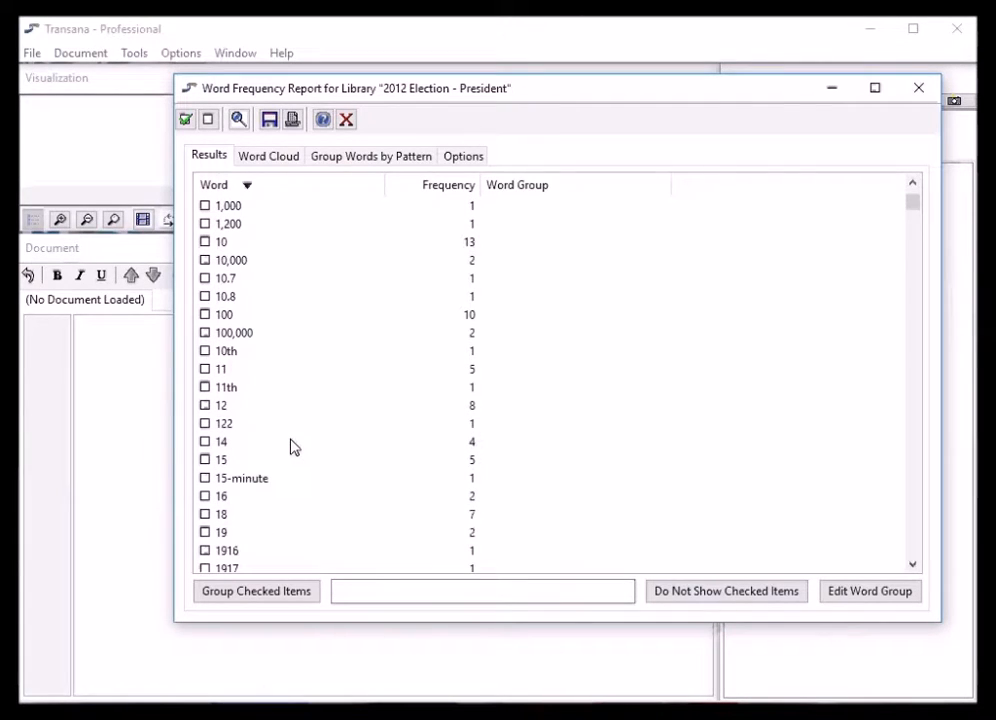
{"action": "scroll", "coordinate": [295, 445], "scroll_direction": "down", "scroll_amount": 6}
{"action": "scroll", "coordinate": [290, 450], "scroll_direction": "down", "scroll_amount": 10}
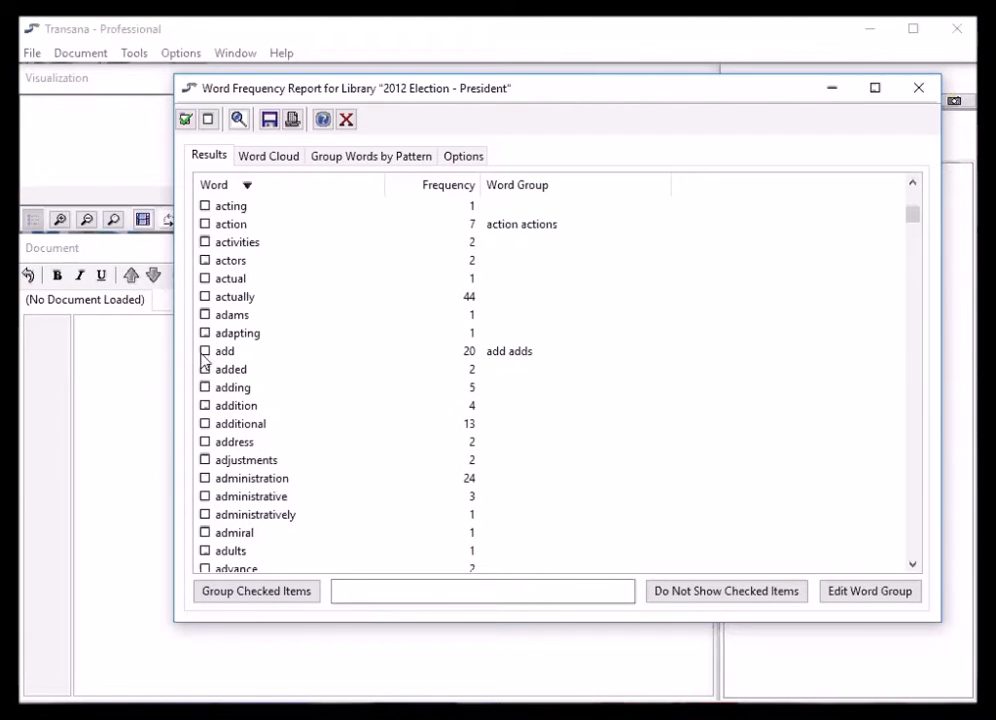
{"action": "left_click", "coordinate": [205, 351]}
{"action": "left_click", "coordinate": [205, 369]}
{"action": "left_click", "coordinate": [205, 388]}
{"action": "left_click", "coordinate": [205, 405]}
{"action": "left_click", "coordinate": [205, 424]}
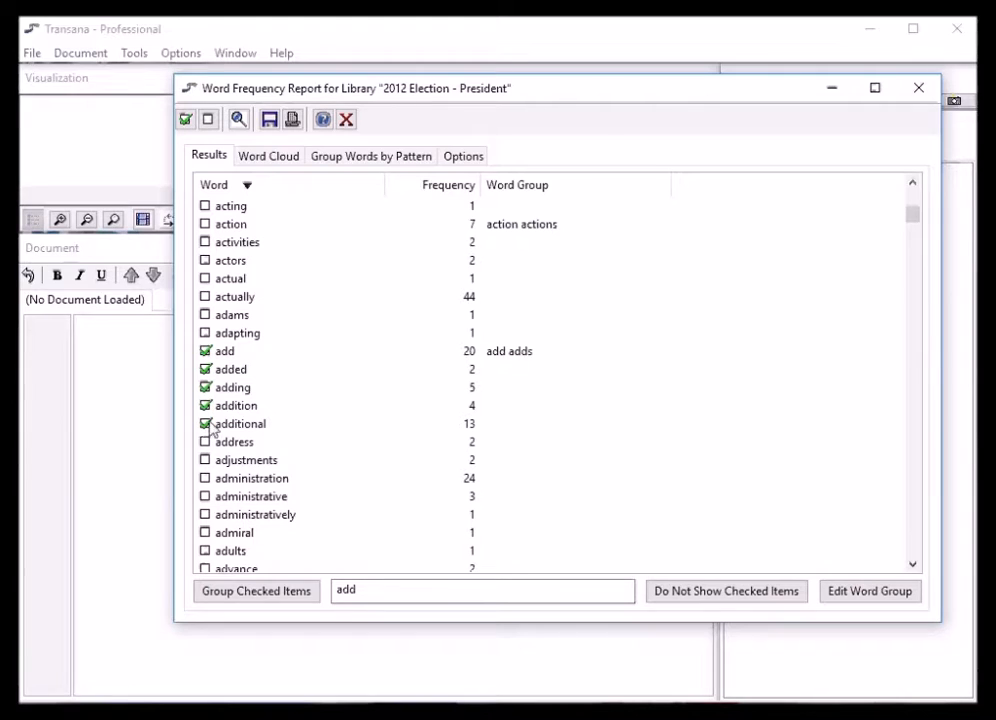
{"action": "left_click", "coordinate": [255, 591]}
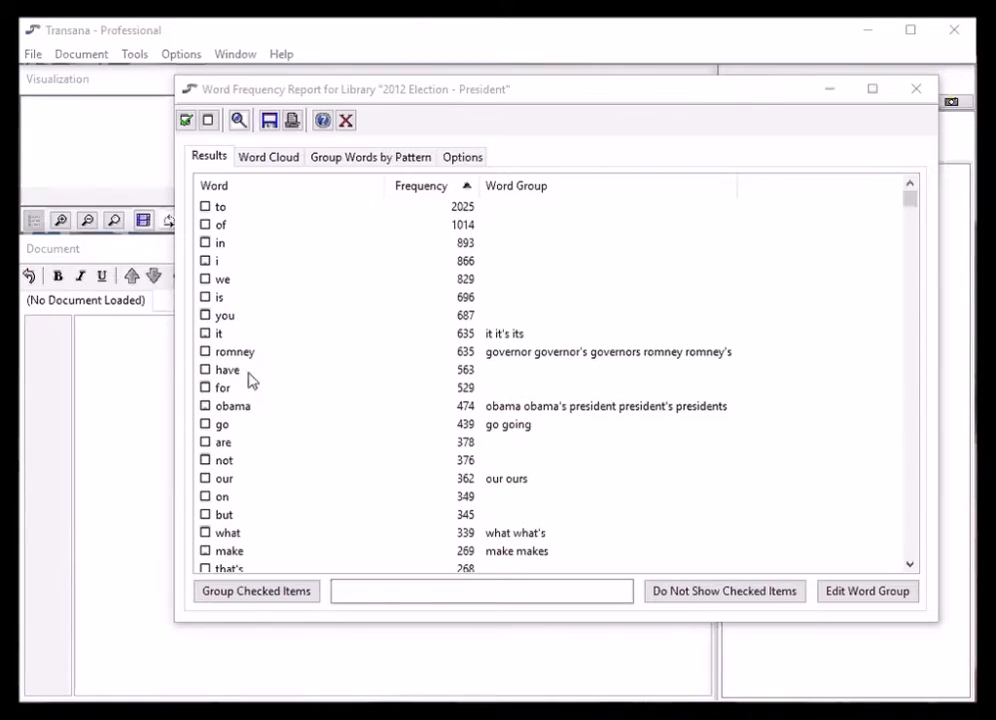
Set the report's minimum frequency to 5 and minimum word length to 4, and display the resulting word cloud
{"action": "left_click", "coordinate": [268, 157]}
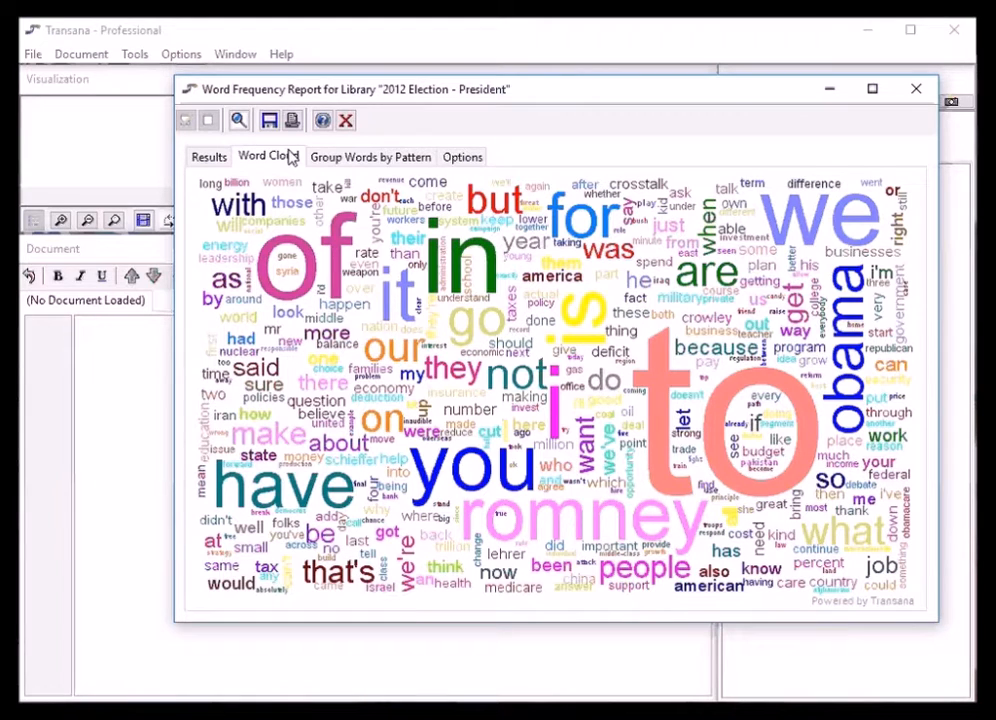
{"action": "left_click", "coordinate": [458, 158]}
{"action": "left_click", "coordinate": [490, 314]}
{"action": "left_click_drag", "start_coordinate": [490, 314], "coordinate": [466, 312]}
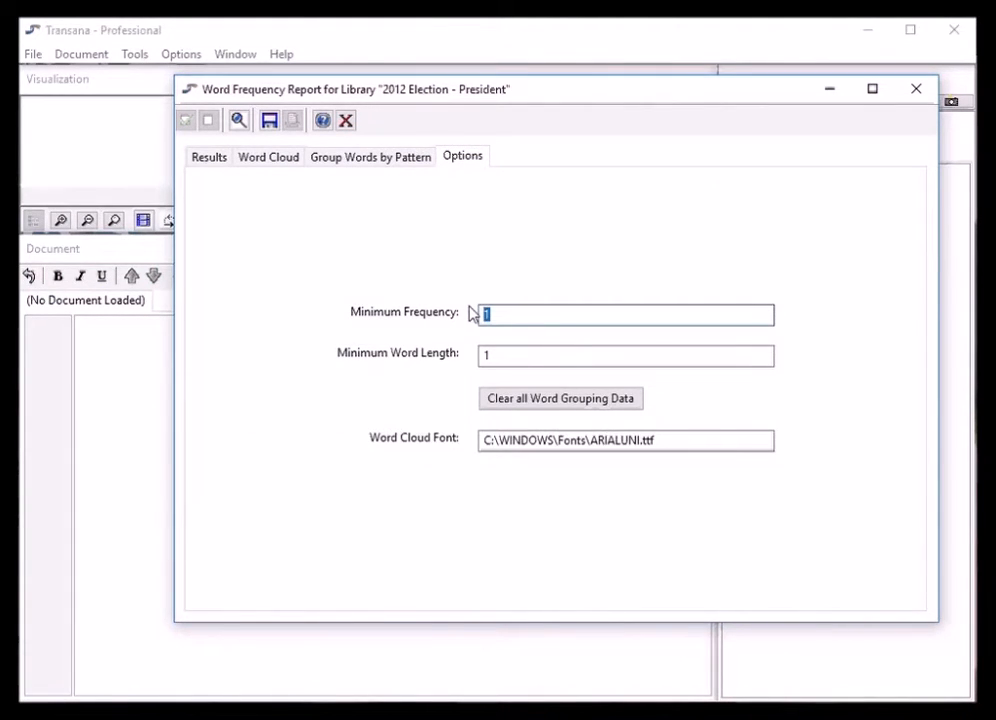
{"action": "type", "text": "5"}
{"action": "left_click_drag", "start_coordinate": [498, 356], "coordinate": [460, 354]}
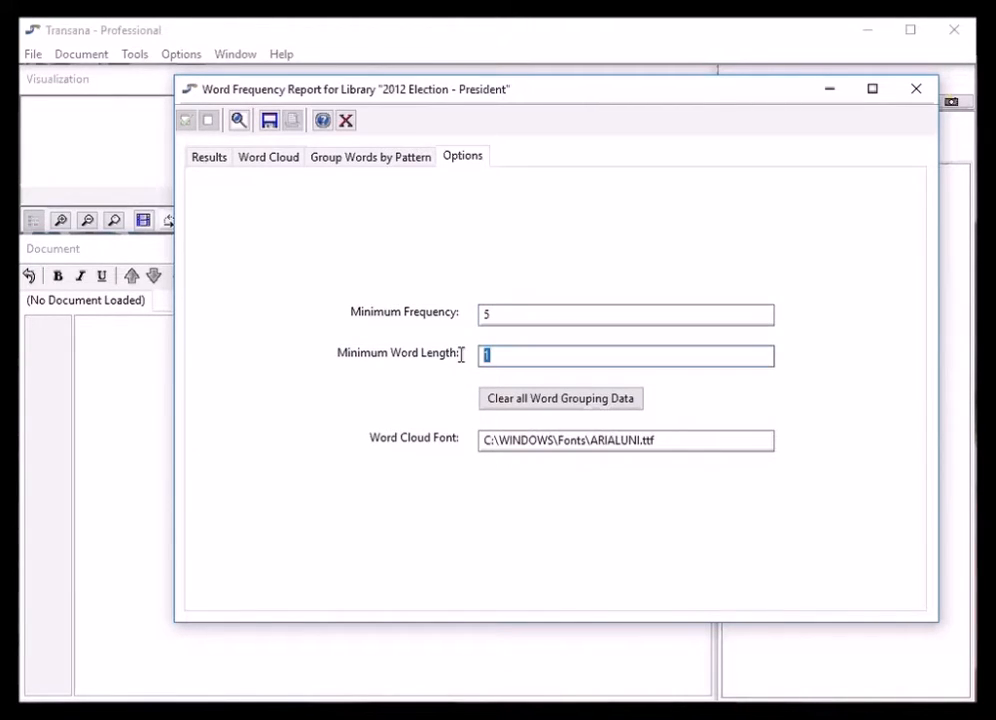
{"action": "type", "text": "4"}
{"action": "left_click", "coordinate": [267, 161]}
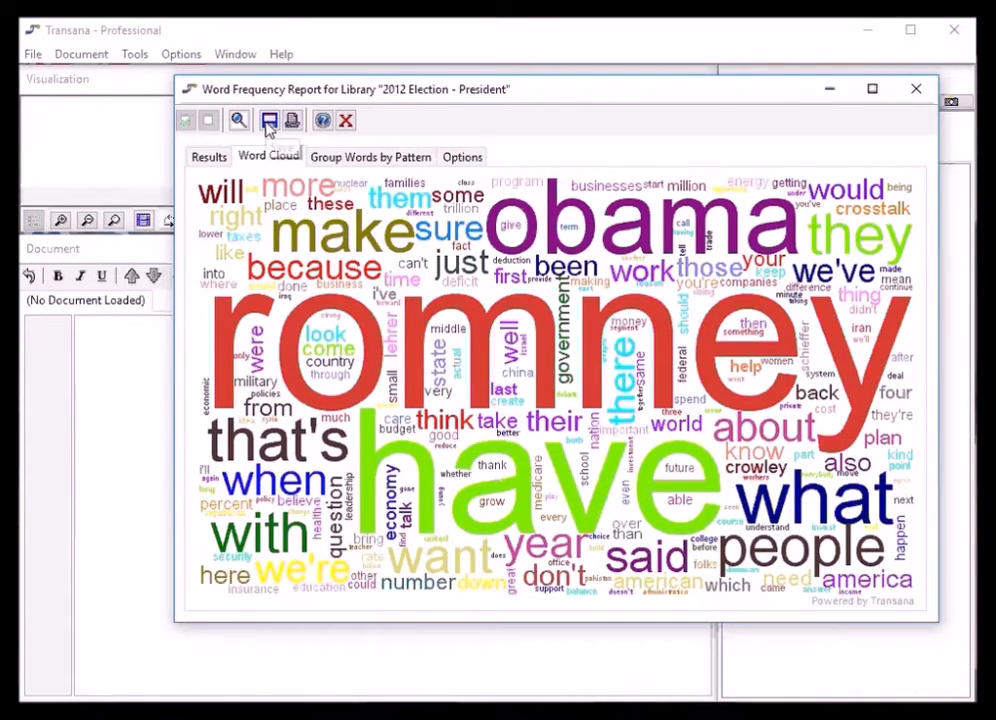
Save the word cloud as a JPEG file named "2012 Election" in the ScreenCasts folder
{"action": "left_click", "coordinate": [268, 122]}
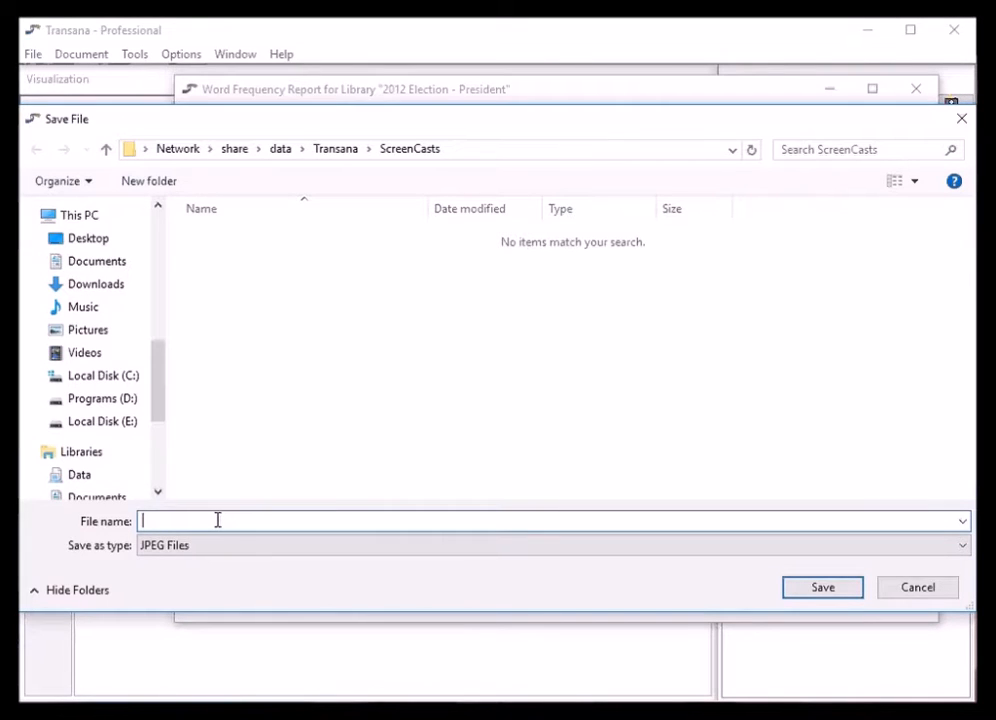
{"action": "type", "text": "2012 Election"}
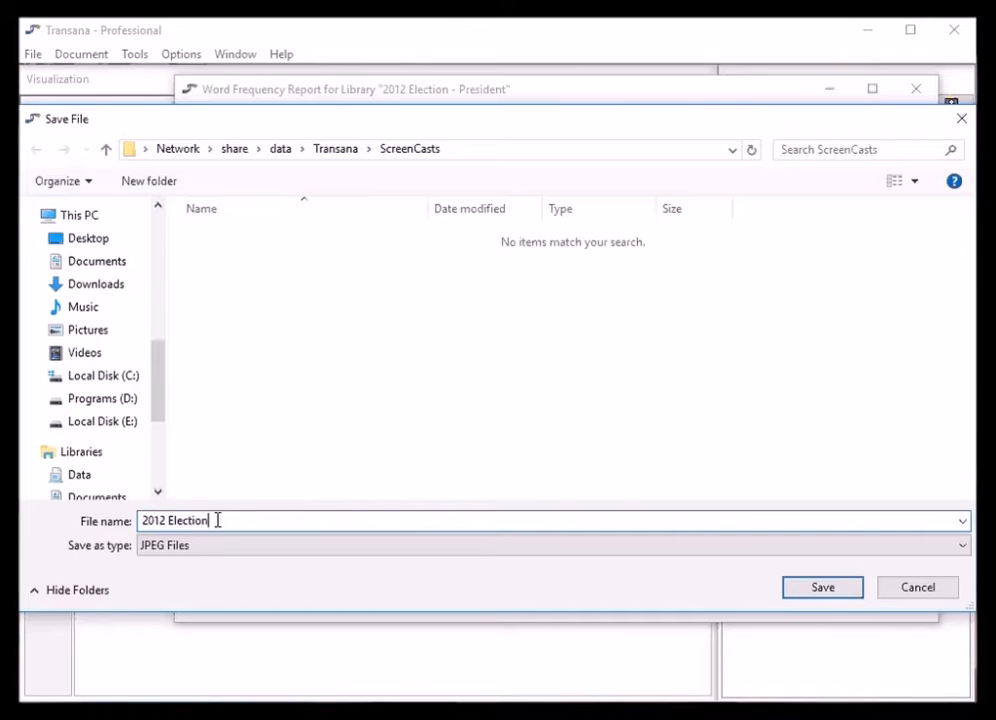
{"action": "key", "text": "Return"}
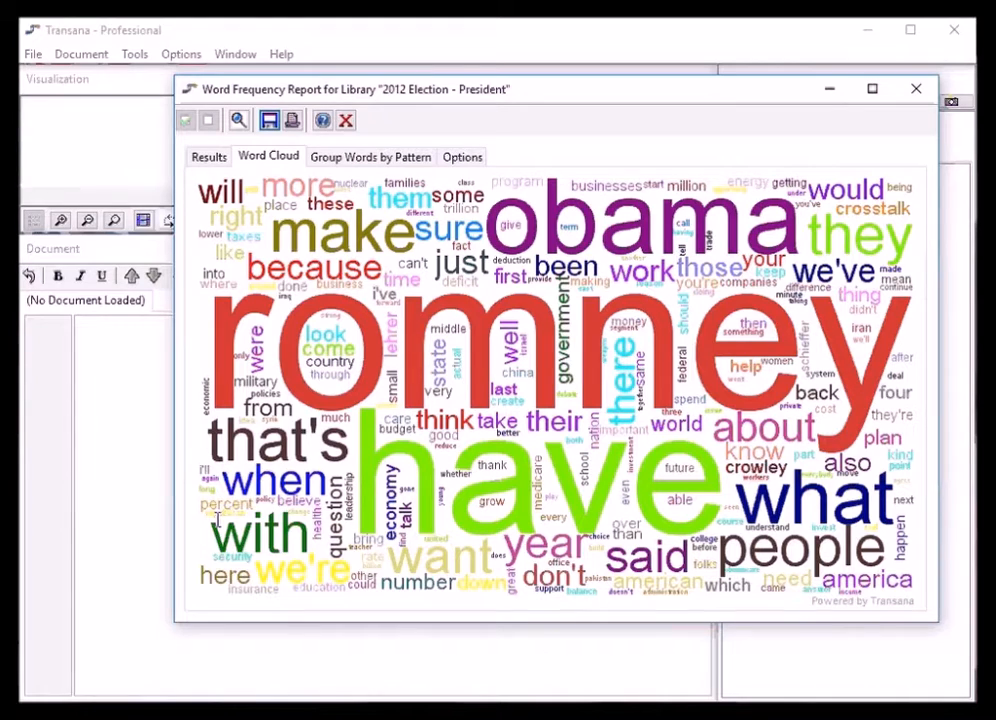
Close the library's report and open the Word Frequency Report for the Questions collection
{"action": "left_click", "coordinate": [207, 160]}
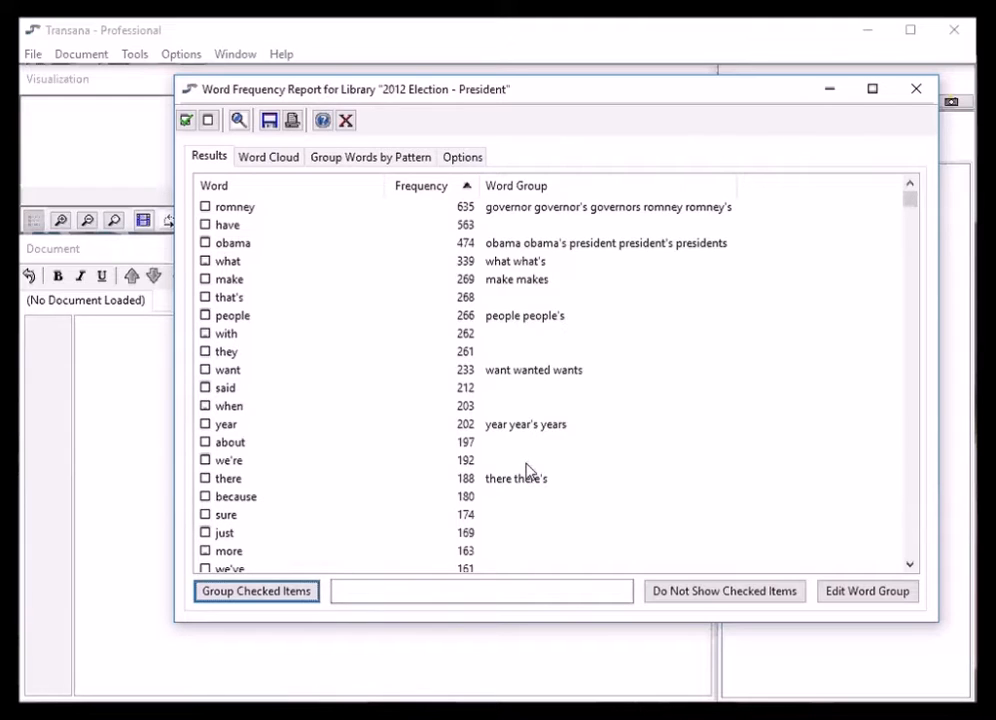
{"action": "left_click", "coordinate": [346, 121]}
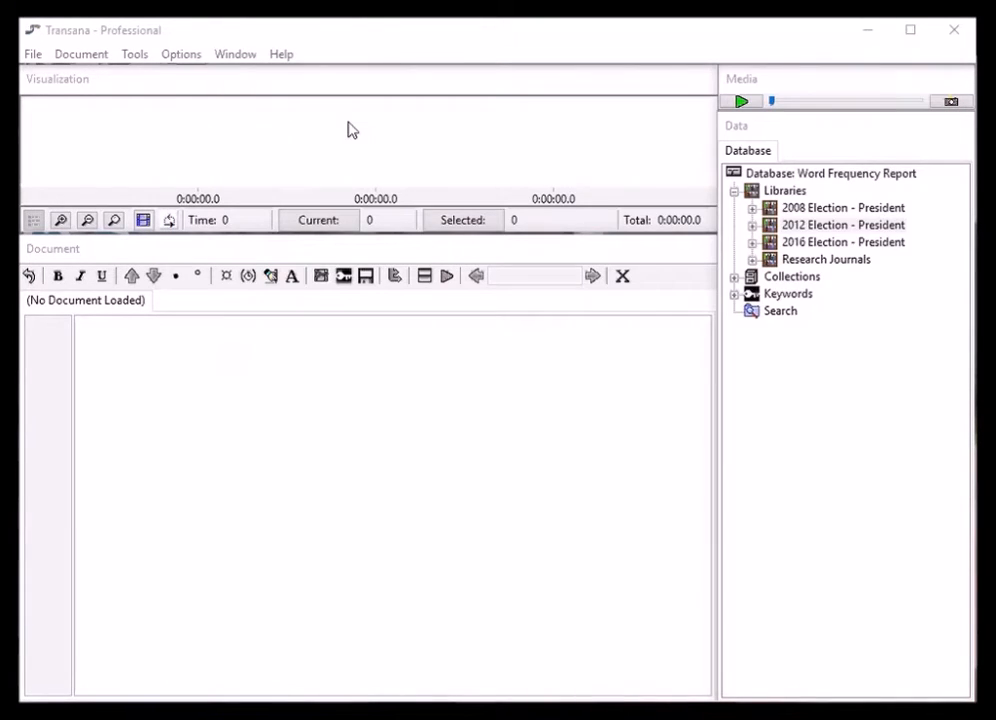
{"action": "left_click", "coordinate": [734, 277]}
{"action": "right_click", "coordinate": [806, 312]}
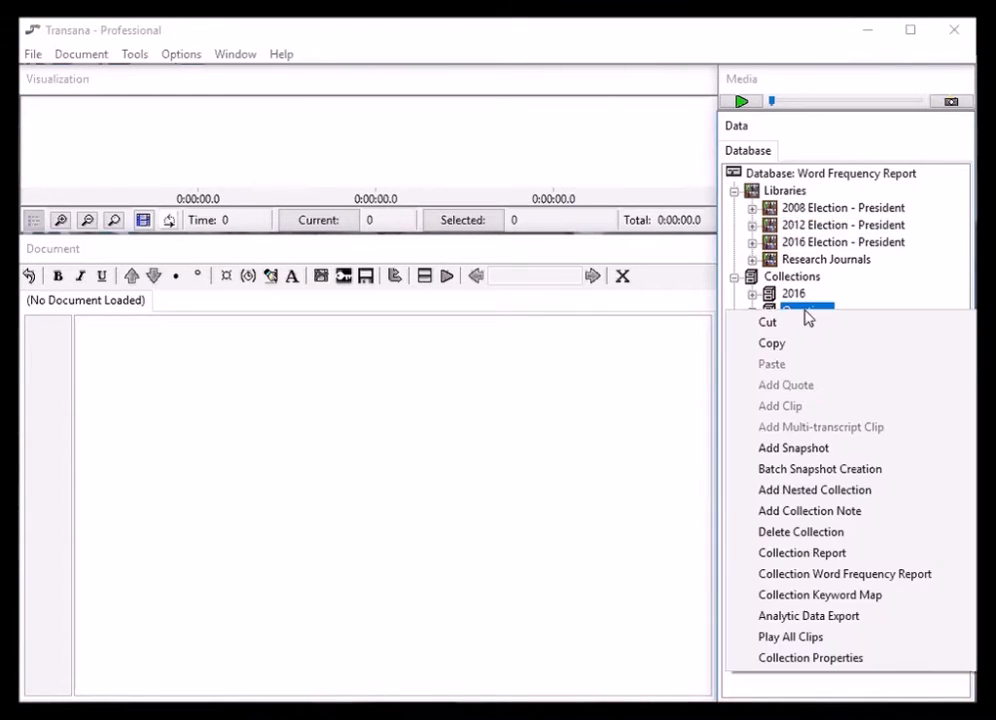
{"action": "left_click", "coordinate": [865, 575]}
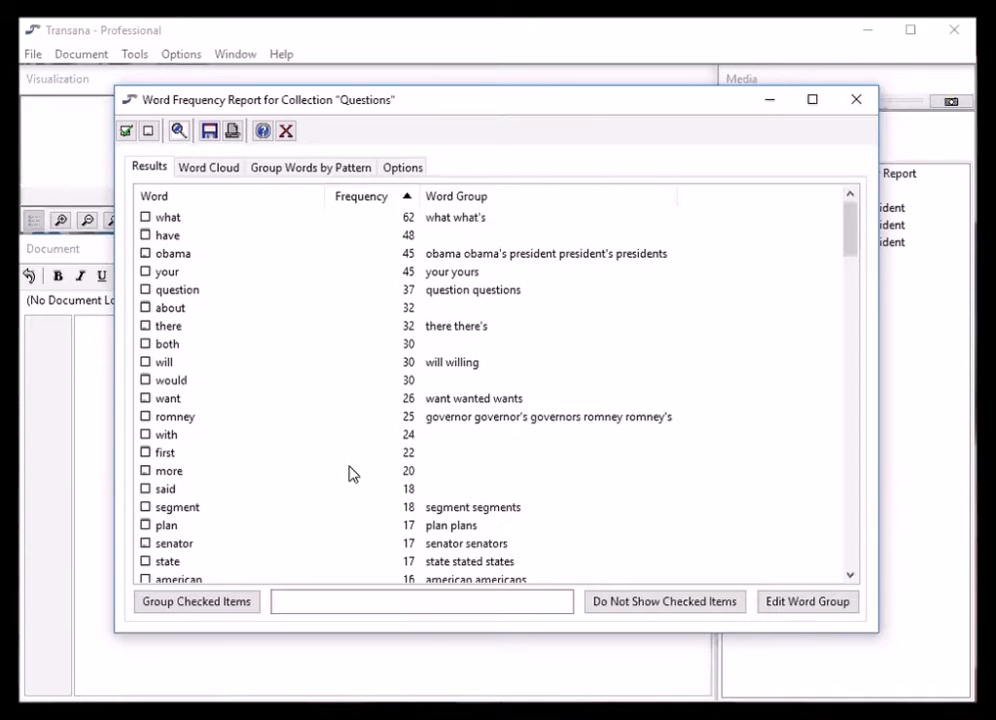
Check the "deficit" word group in the results, search the collection for it, and bring the search results in the database tree into view
{"action": "scroll", "coordinate": [349, 474], "scroll_direction": "down", "scroll_amount": 13}
{"action": "scroll", "coordinate": [343, 470], "scroll_direction": "down", "scroll_amount": 9}
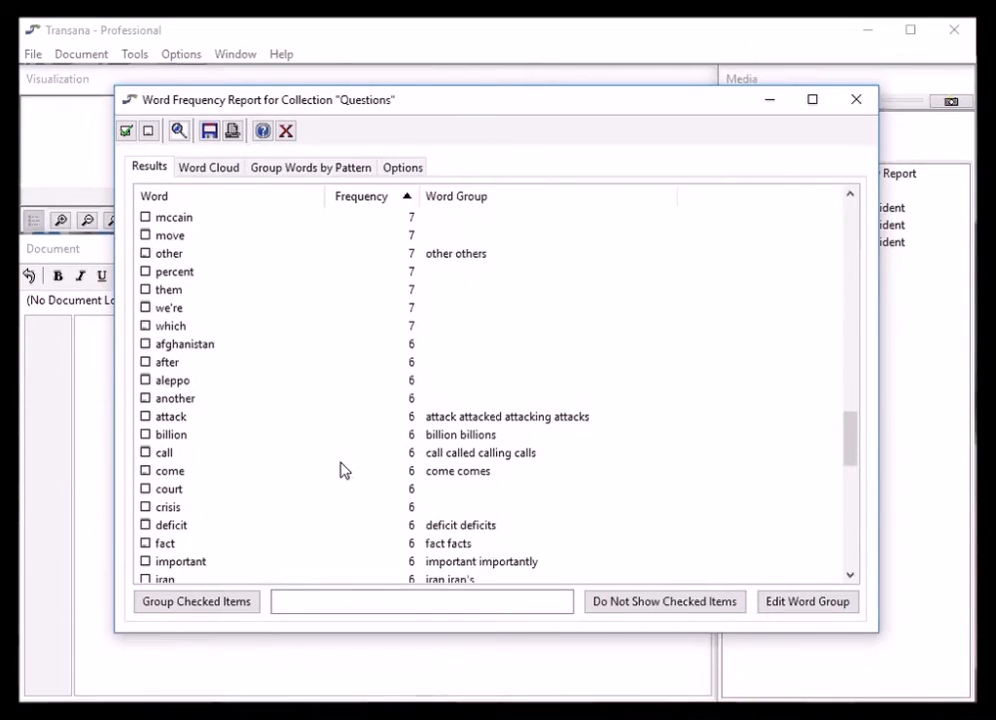
{"action": "scroll", "coordinate": [343, 470], "scroll_direction": "down", "scroll_amount": 1}
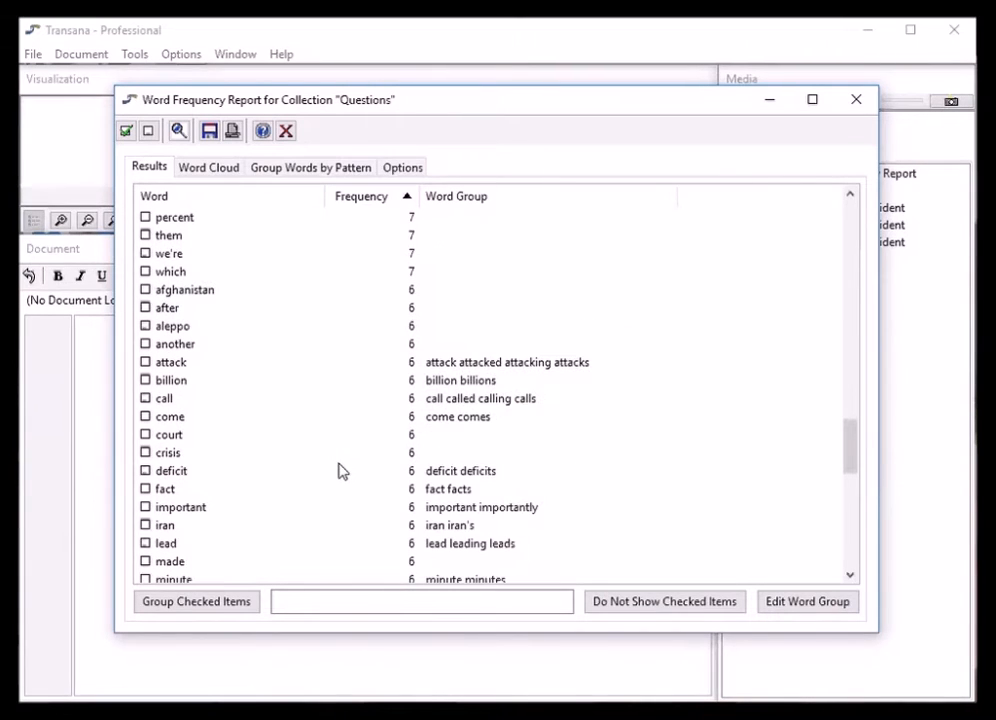
{"action": "left_click", "coordinate": [176, 474]}
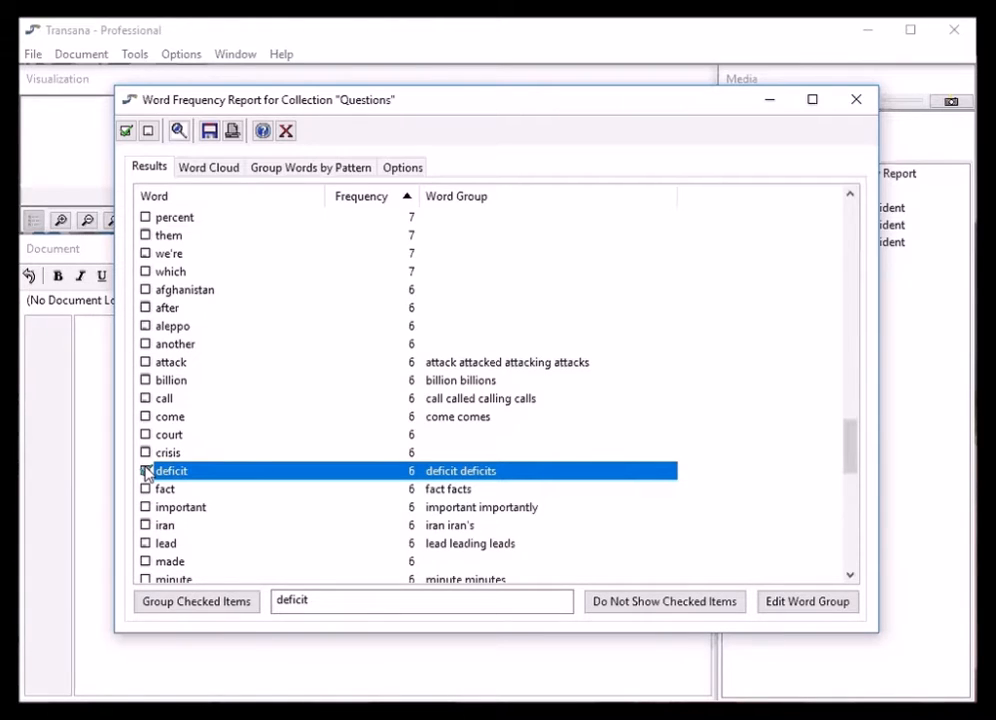
{"action": "left_click", "coordinate": [146, 471]}
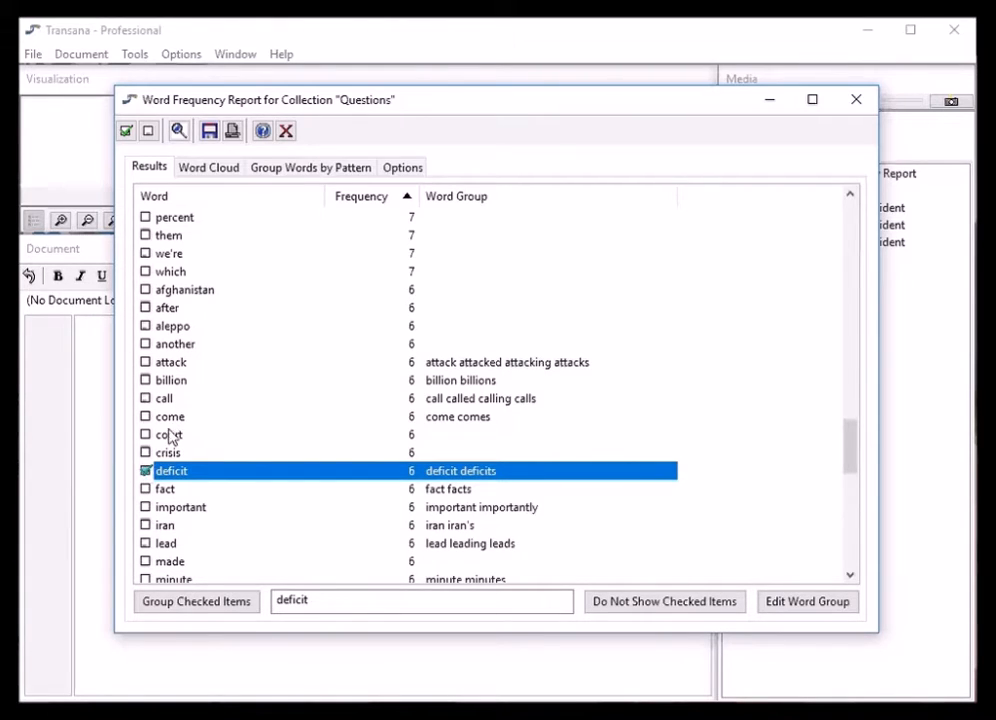
{"action": "left_click", "coordinate": [179, 131]}
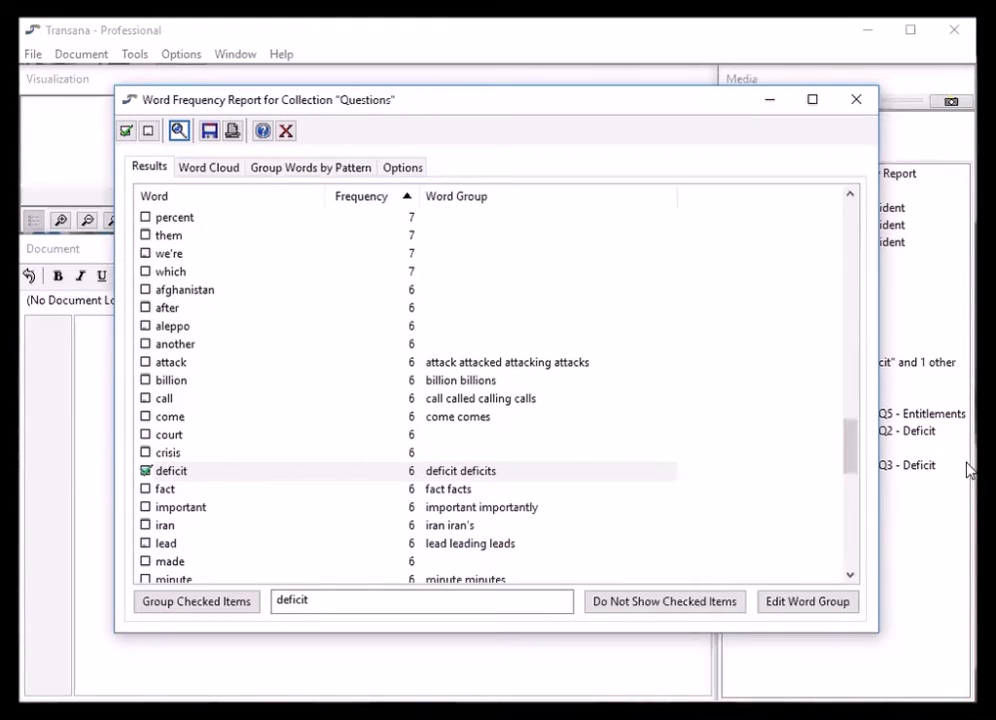
{"action": "left_click", "coordinate": [909, 542]}
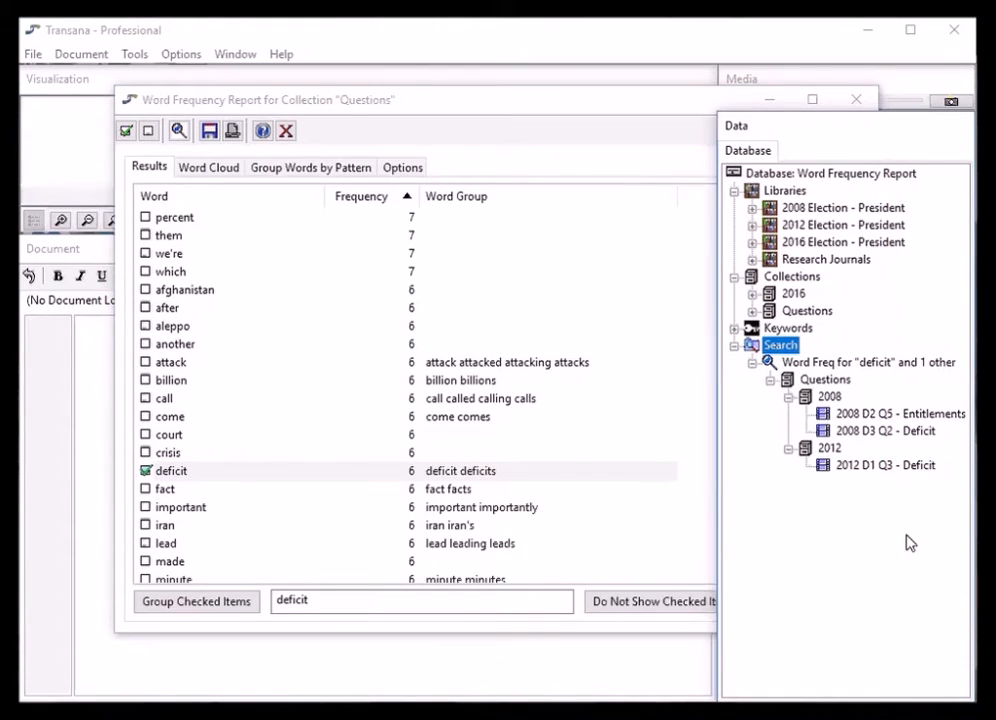